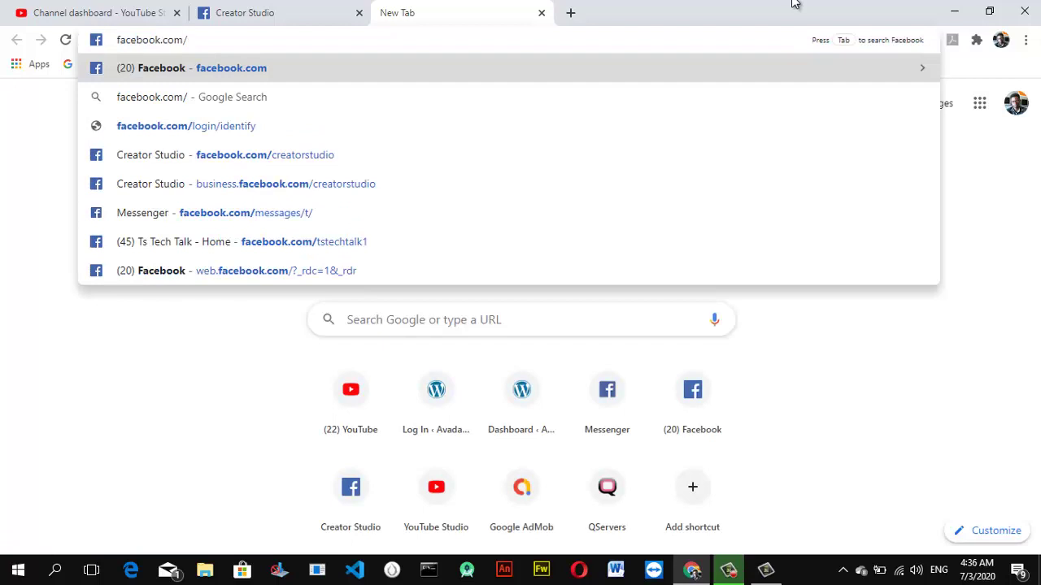
- Load facebook.com/creatorstudio in the new tab, then switch to the Creator Studio tab that is already open
{"action": "key", "text": "Down"}
{"action": "key", "text": "Down"}
{"action": "key", "text": "Down"}
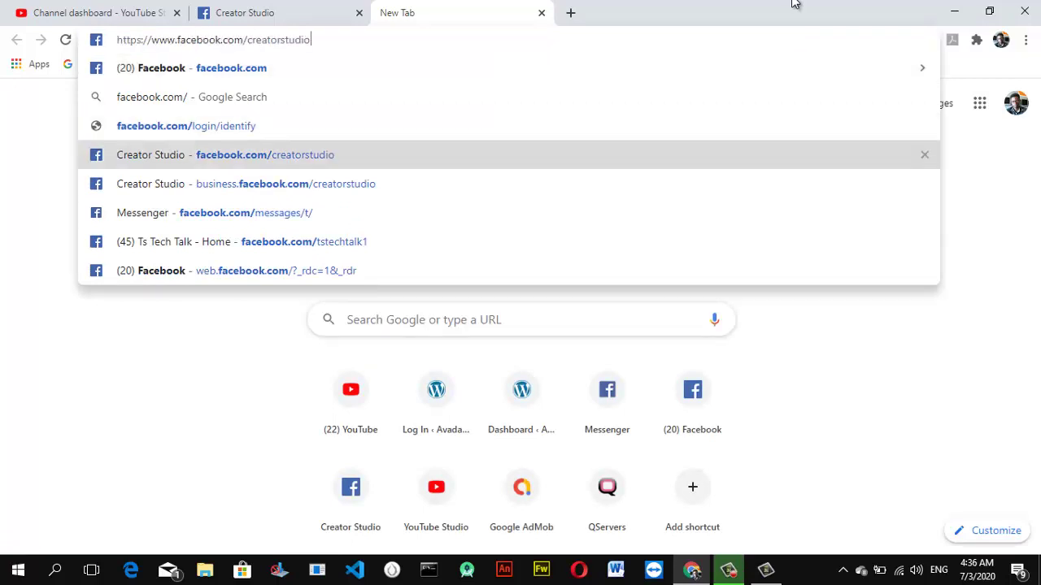
{"action": "key", "text": "Return"}
{"action": "left_click", "coordinate": [257, 9]}
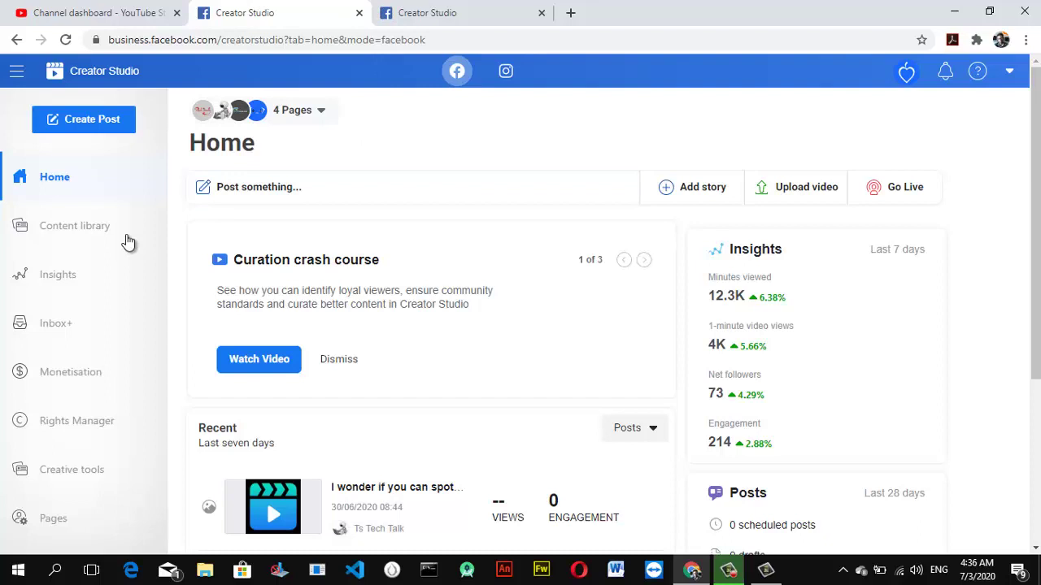
- Open the video performance insights for all pages and review the top videos list
{"action": "left_click", "coordinate": [64, 274]}
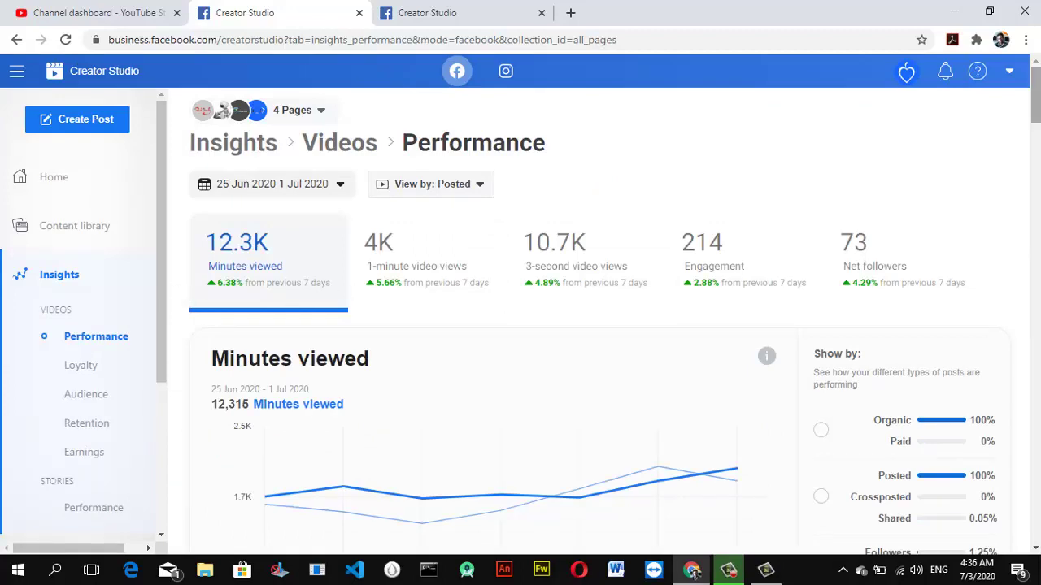
{"action": "left_click_drag", "start_coordinate": [1035, 96], "coordinate": [1035, 154]}
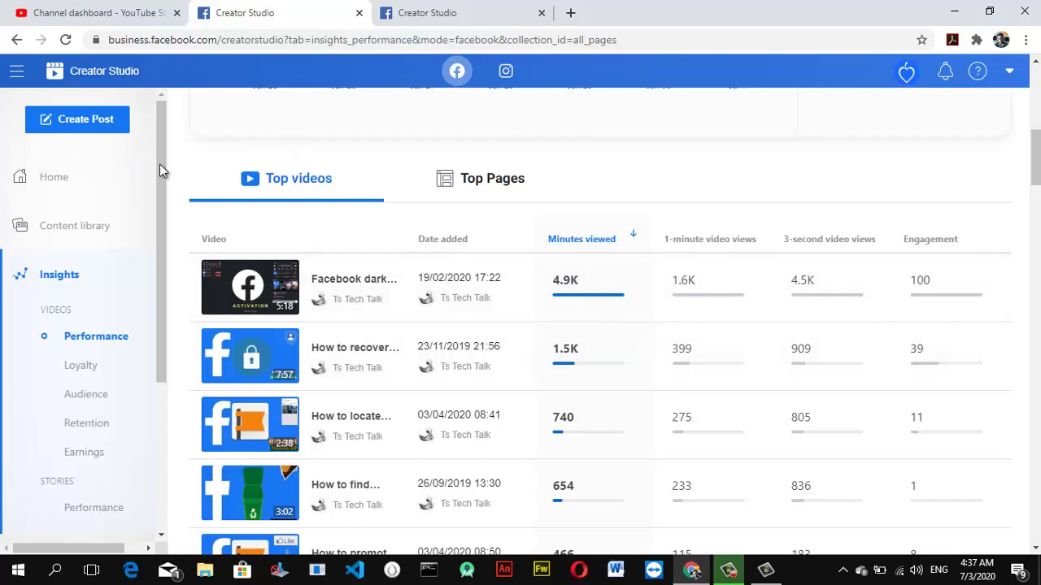
- Open the Page promotion series from the content library's series list
{"action": "left_click", "coordinate": [104, 225]}
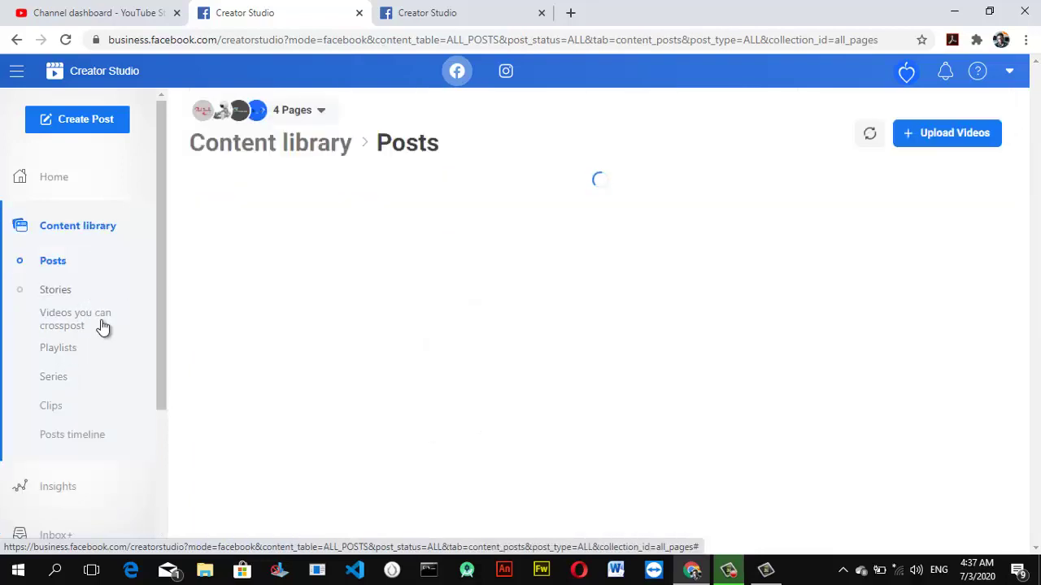
{"action": "left_click", "coordinate": [54, 378]}
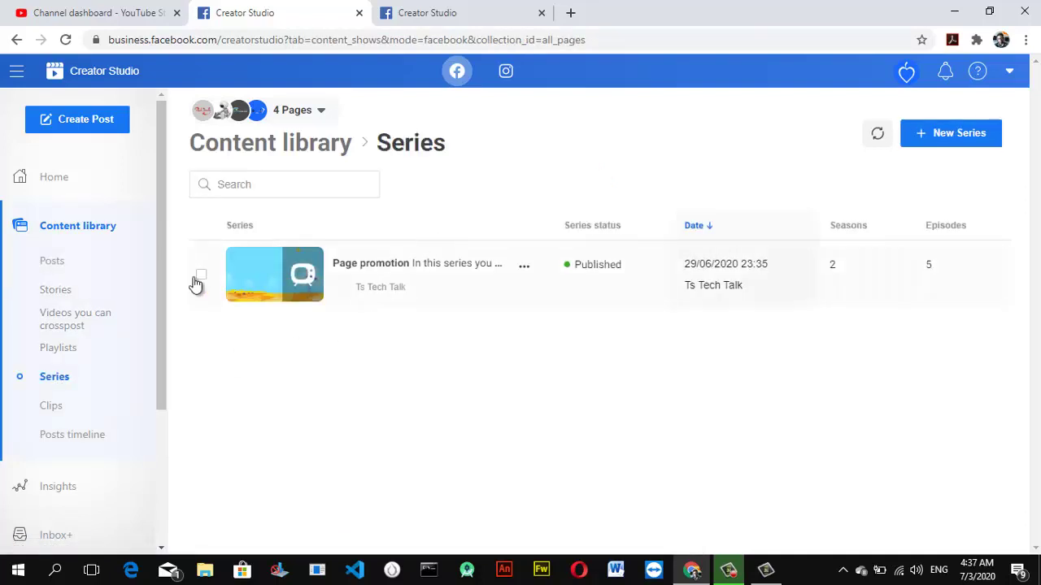
{"action": "left_click", "coordinate": [200, 276]}
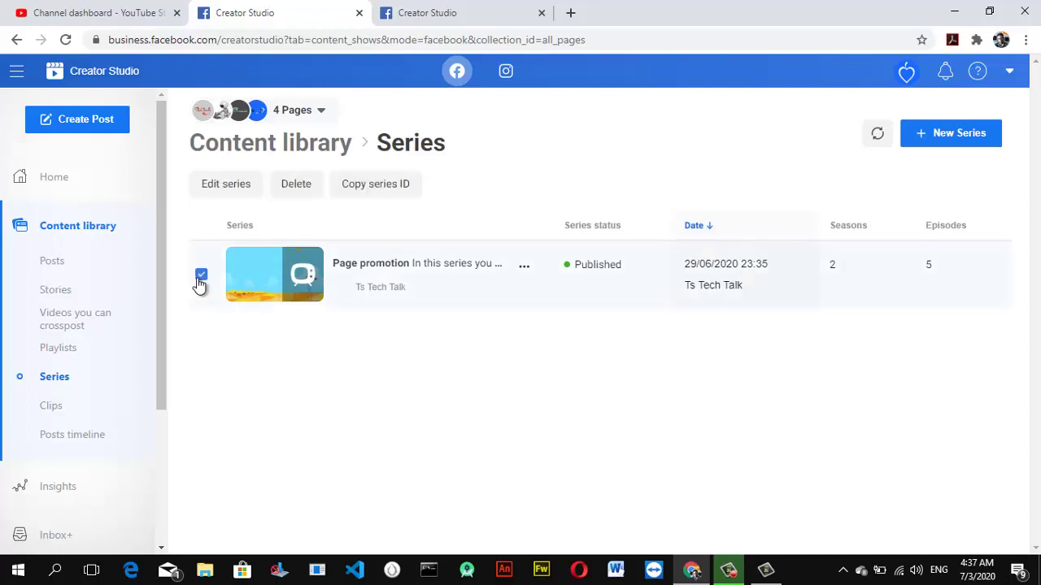
{"action": "left_click", "coordinate": [355, 268]}
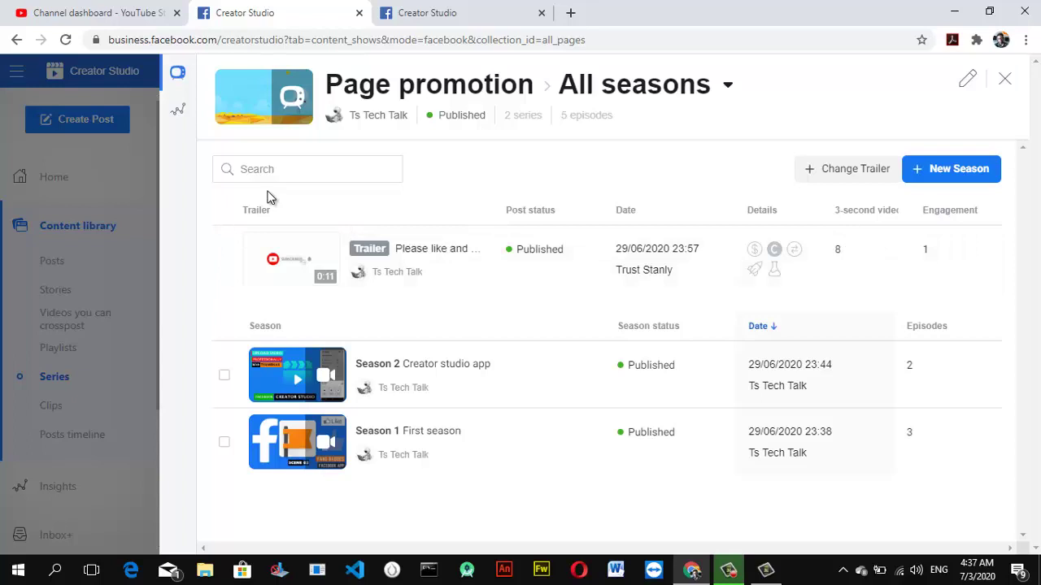
- Open the insights of the Page promotion series and examine its overall metrics and the columns of the per-video table
{"action": "left_click", "coordinate": [180, 116]}
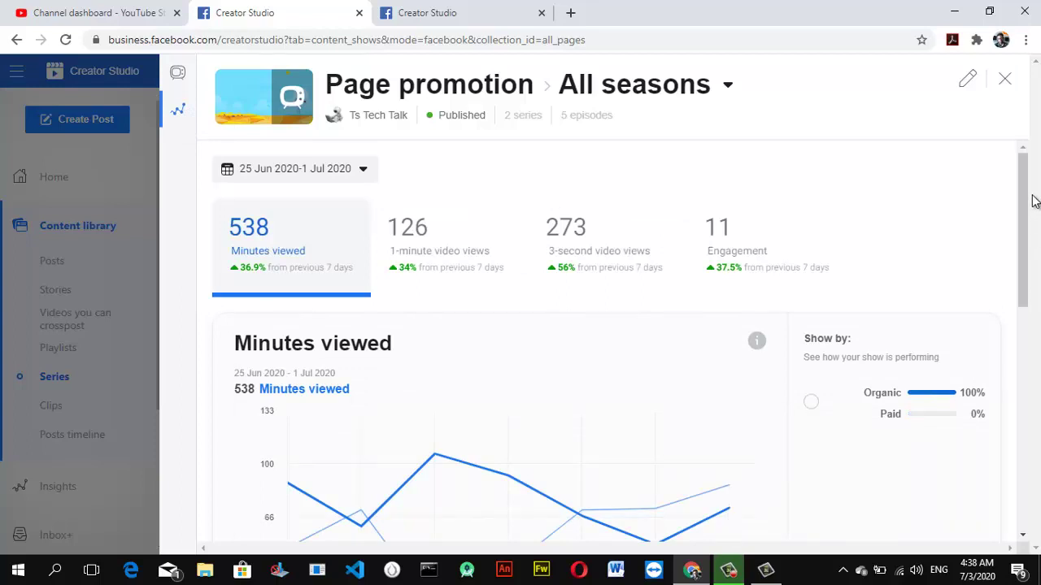
{"action": "left_click_drag", "start_coordinate": [1023, 204], "coordinate": [1024, 207]}
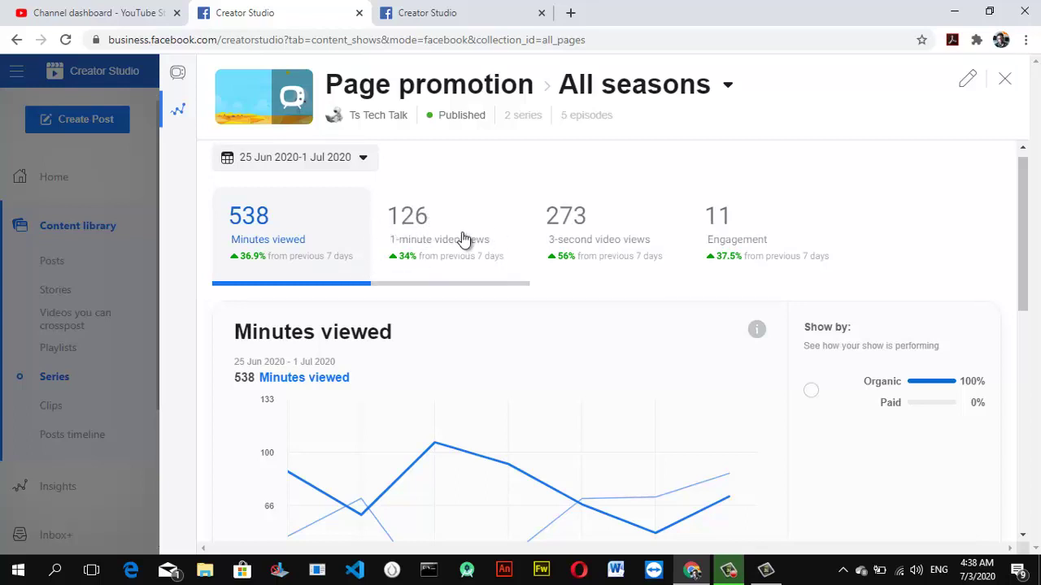
{"action": "mouse_move", "coordinate": [582, 240]}
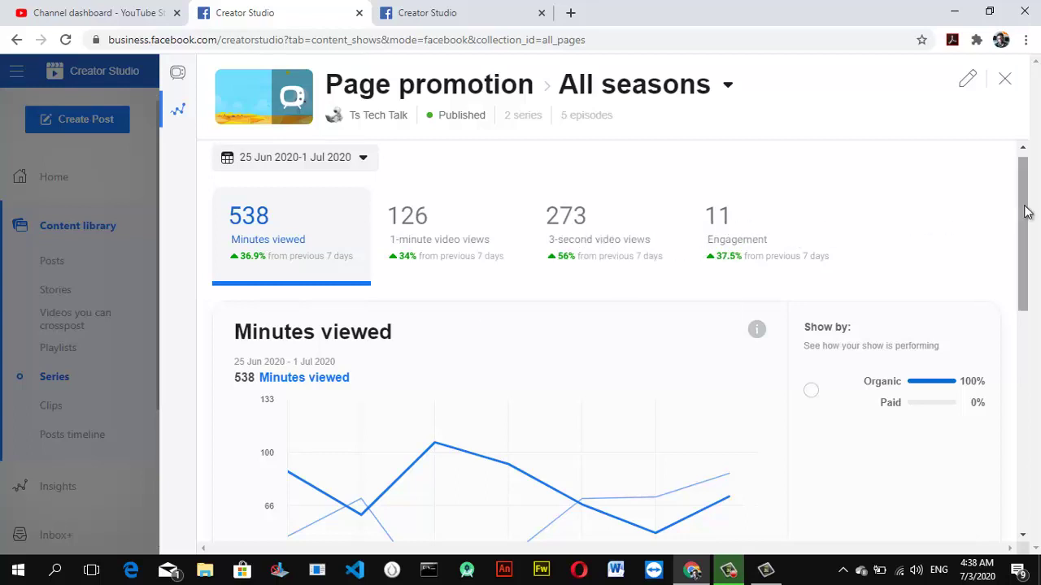
{"action": "left_click_drag", "start_coordinate": [1023, 209], "coordinate": [1006, 185]}
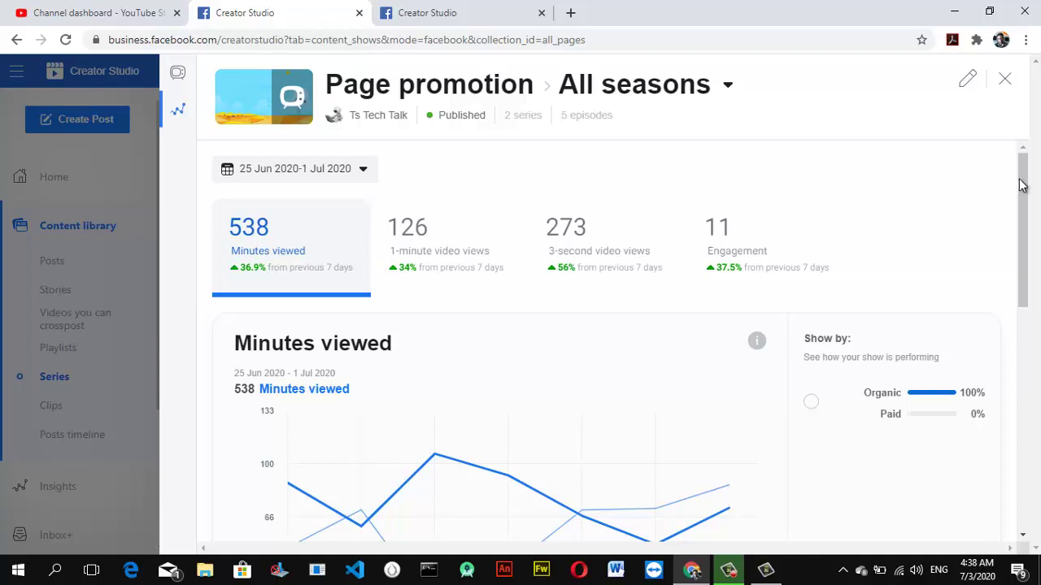
{"action": "left_click_drag", "start_coordinate": [1020, 181], "coordinate": [1035, 409]}
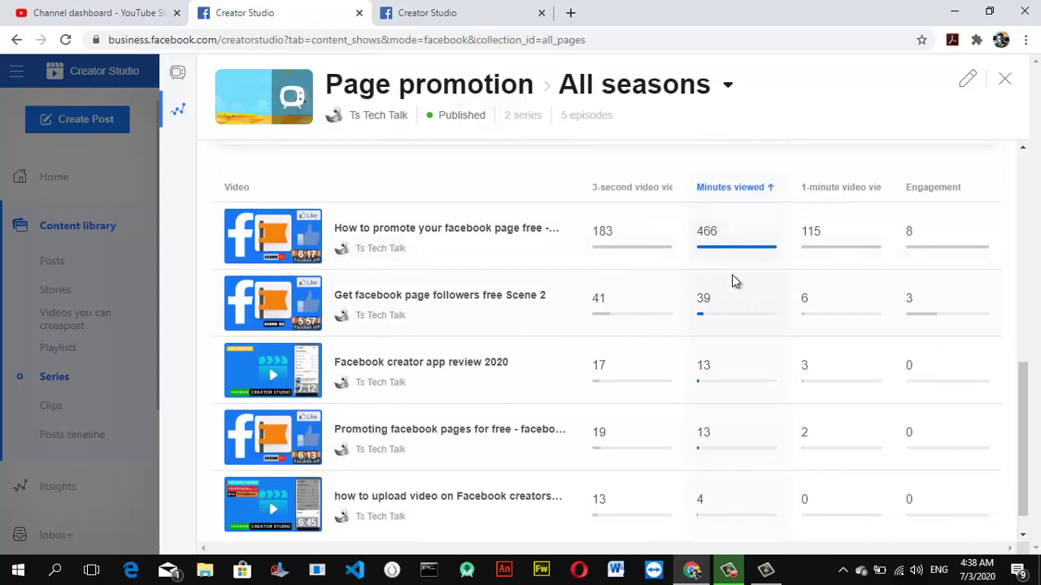
{"action": "mouse_move", "coordinate": [635, 189]}
{"action": "mouse_move", "coordinate": [724, 195]}
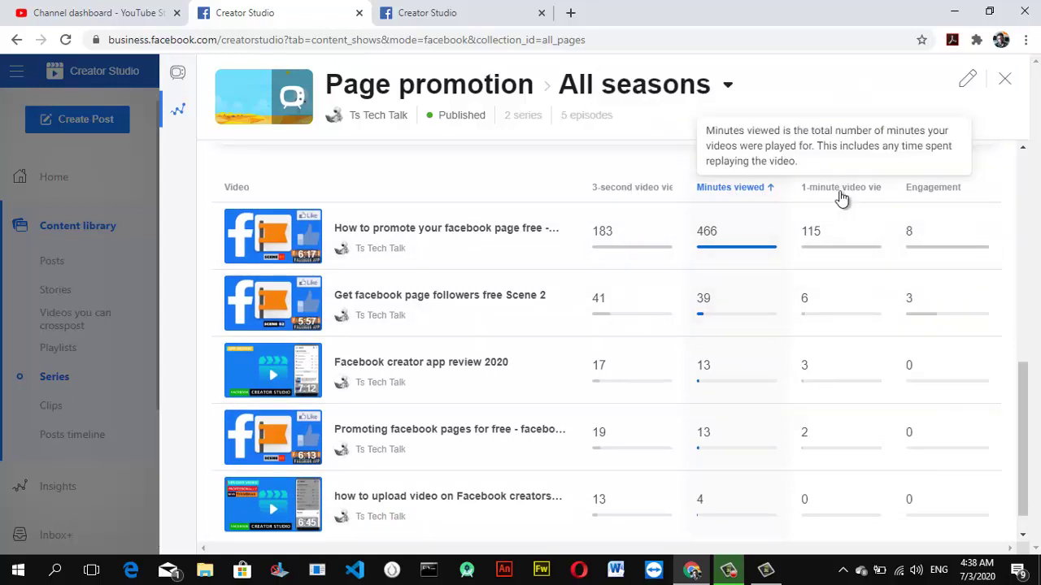
{"action": "mouse_move", "coordinate": [858, 198]}
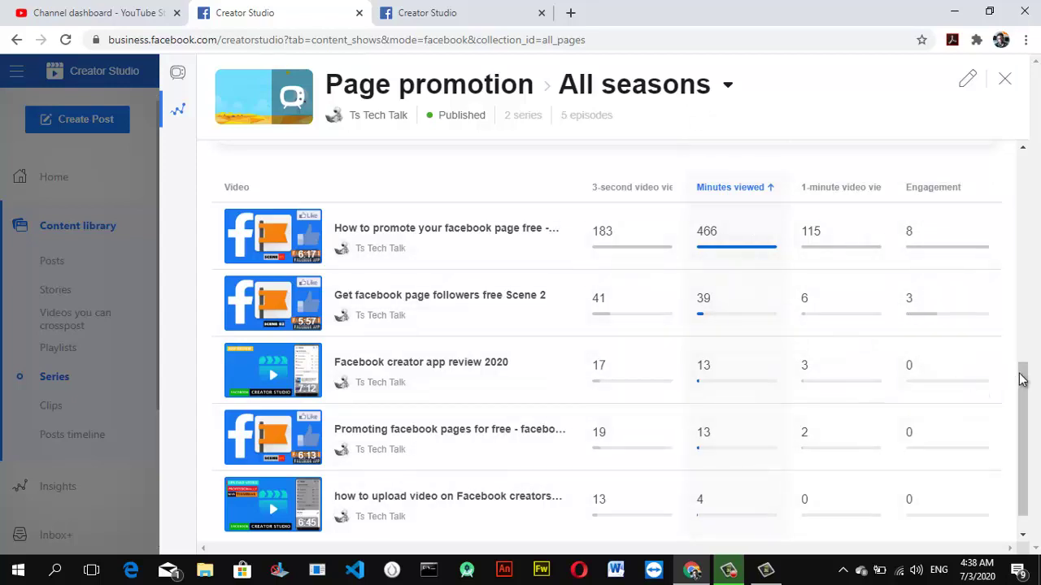
- Examine the daily values of the series' Minutes viewed graph, from 25 June to 1 July 2020
{"action": "scroll", "coordinate": [1023, 375], "scroll_direction": "down", "scroll_amount": 1}
{"action": "scroll", "coordinate": [1000, 309], "scroll_direction": "up", "scroll_amount": 2}
{"action": "scroll", "coordinate": [952, 202], "scroll_direction": "up", "scroll_amount": 5}
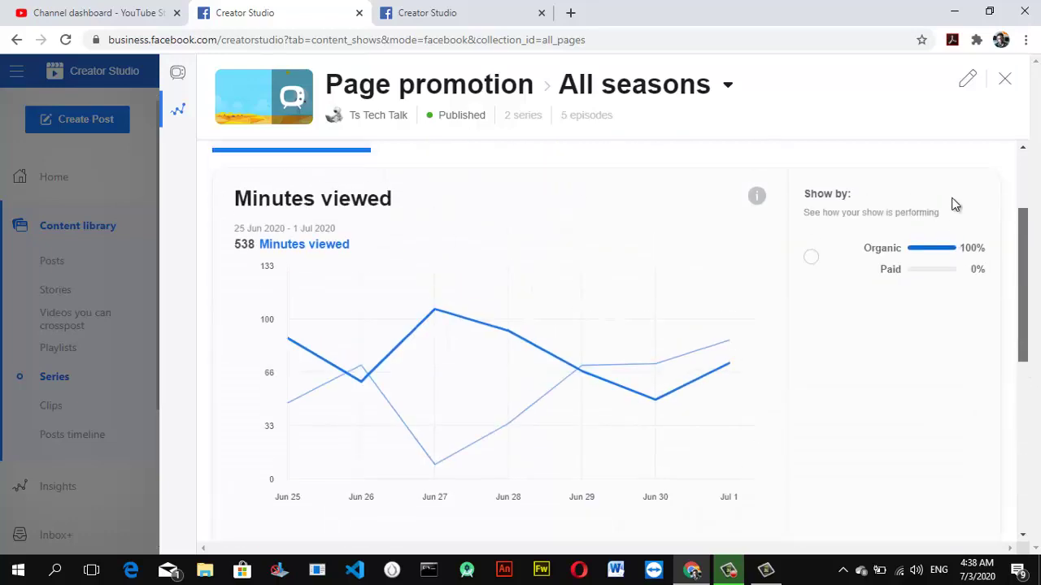
{"action": "scroll", "coordinate": [952, 203], "scroll_direction": "down", "scroll_amount": 1}
{"action": "scroll", "coordinate": [953, 202], "scroll_direction": "up", "scroll_amount": 1}
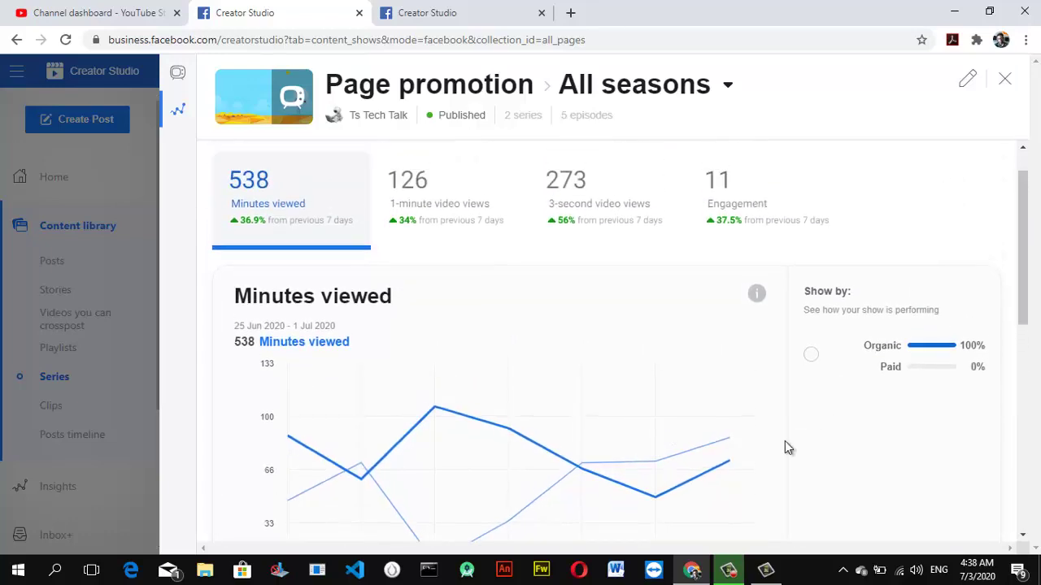
{"action": "mouse_move", "coordinate": [729, 468]}
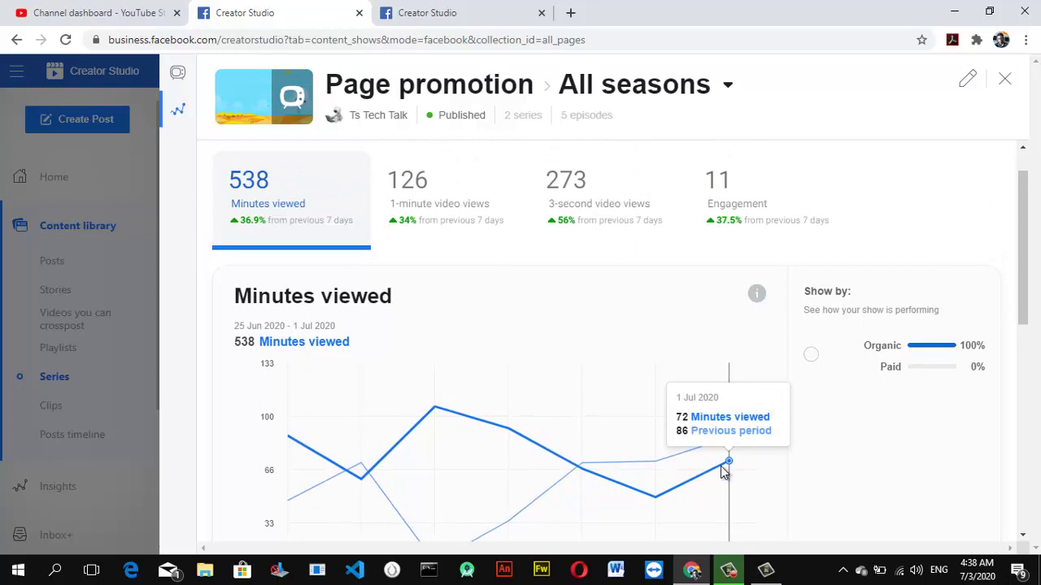
{"action": "mouse_move", "coordinate": [657, 496]}
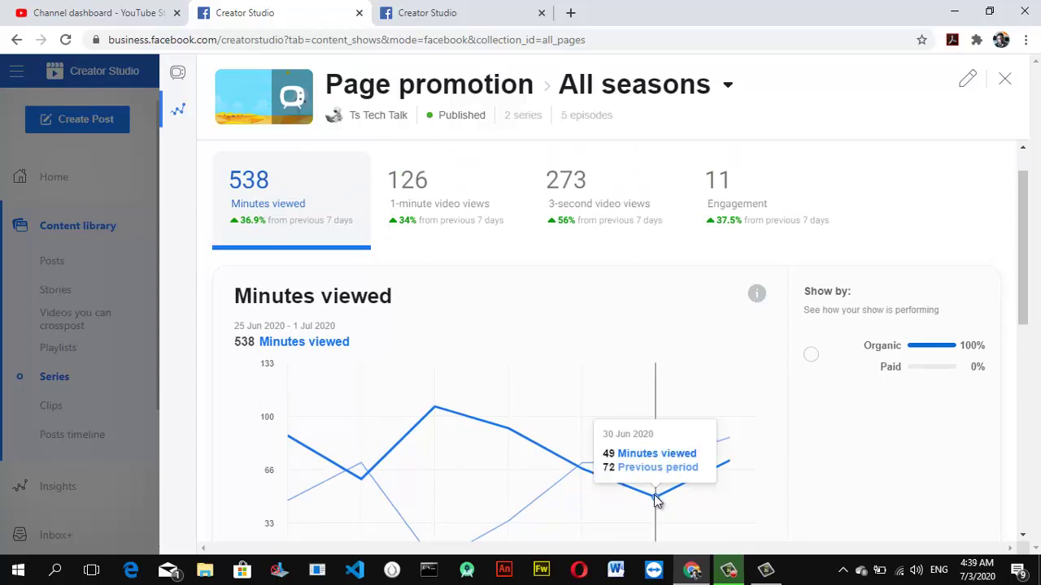
{"action": "mouse_move", "coordinate": [294, 443]}
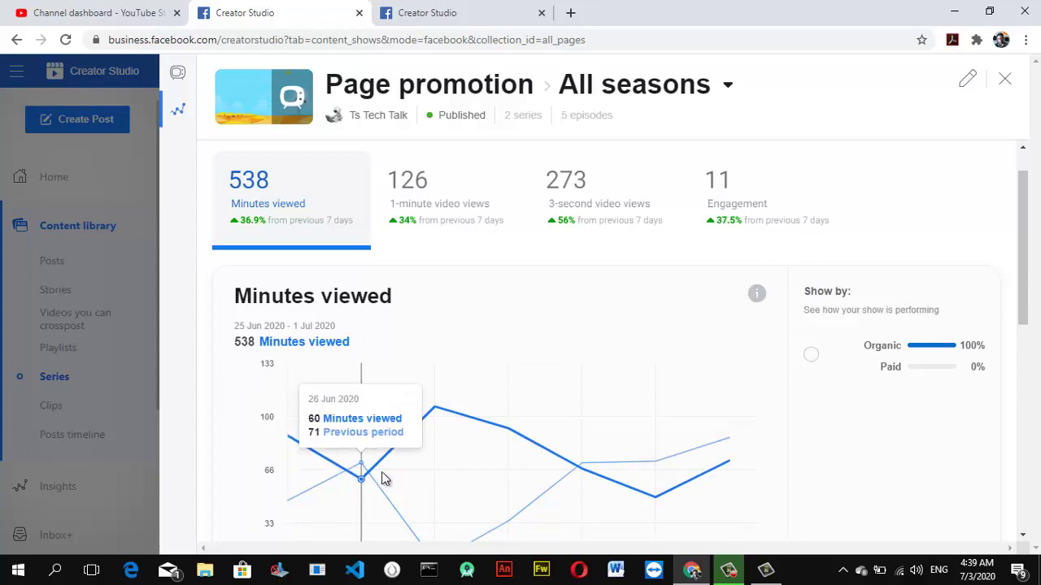
{"action": "mouse_move", "coordinate": [440, 459]}
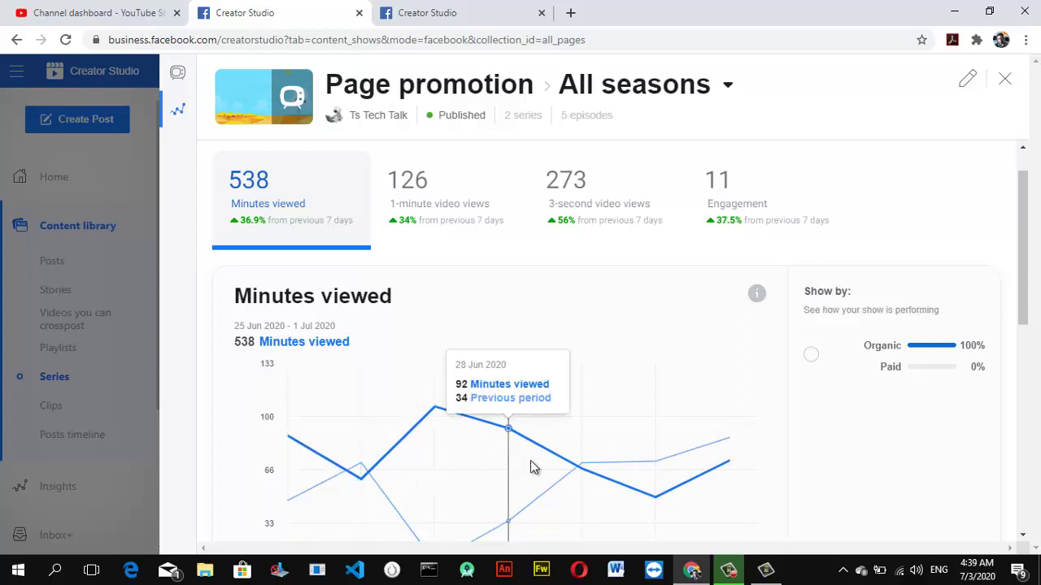
{"action": "mouse_move", "coordinate": [570, 466]}
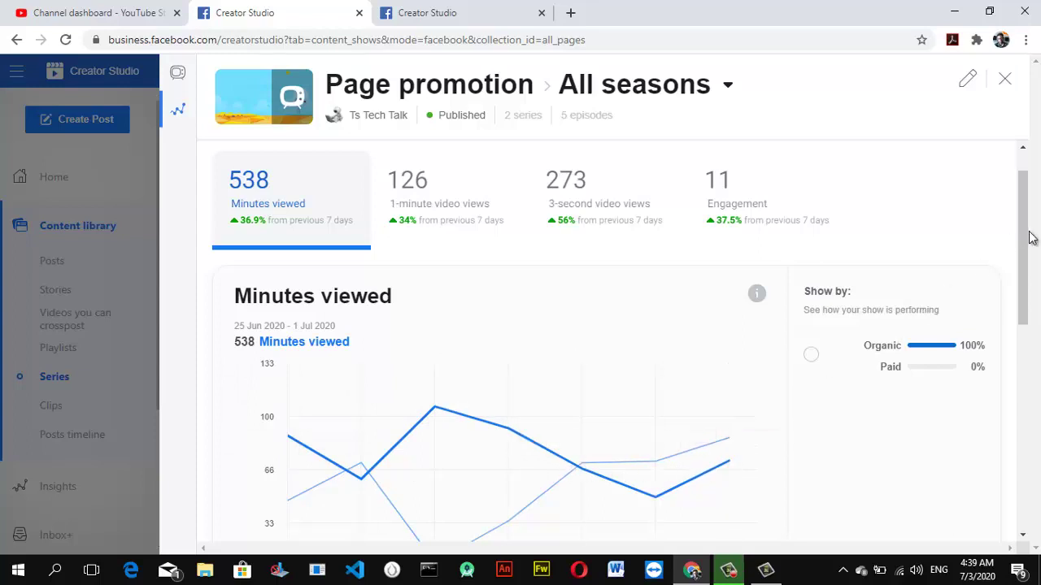
- View the series insights for yesterday and for the last 14 days
{"action": "left_click_drag", "start_coordinate": [1026, 238], "coordinate": [1020, 201]}
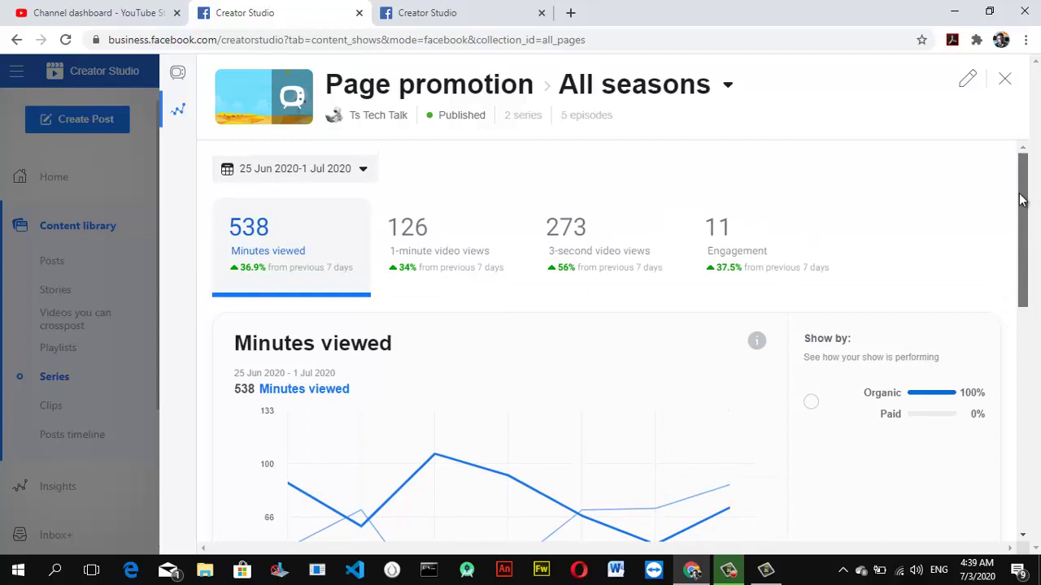
{"action": "left_click", "coordinate": [318, 180]}
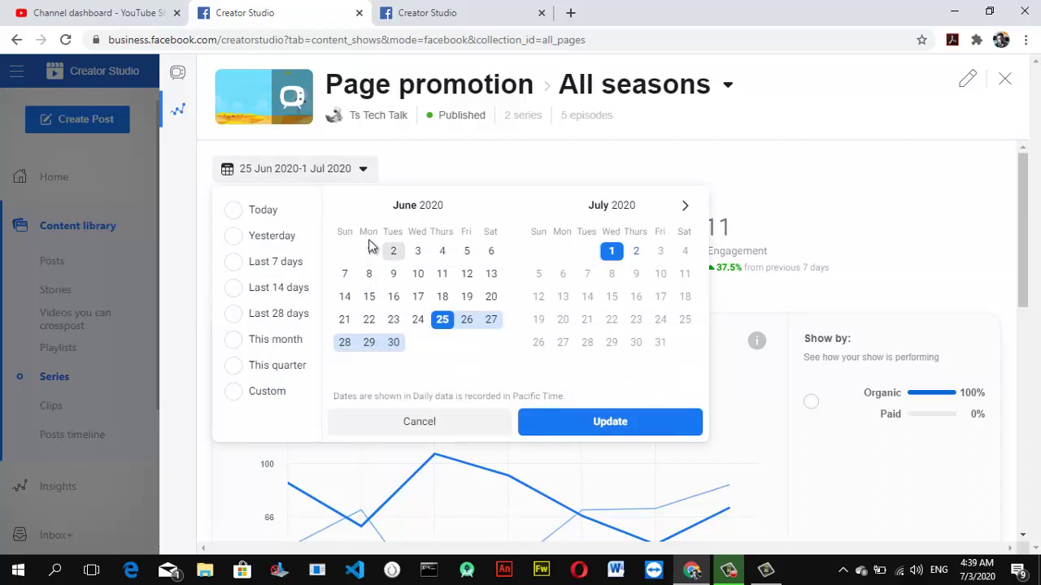
{"action": "left_click", "coordinate": [236, 236]}
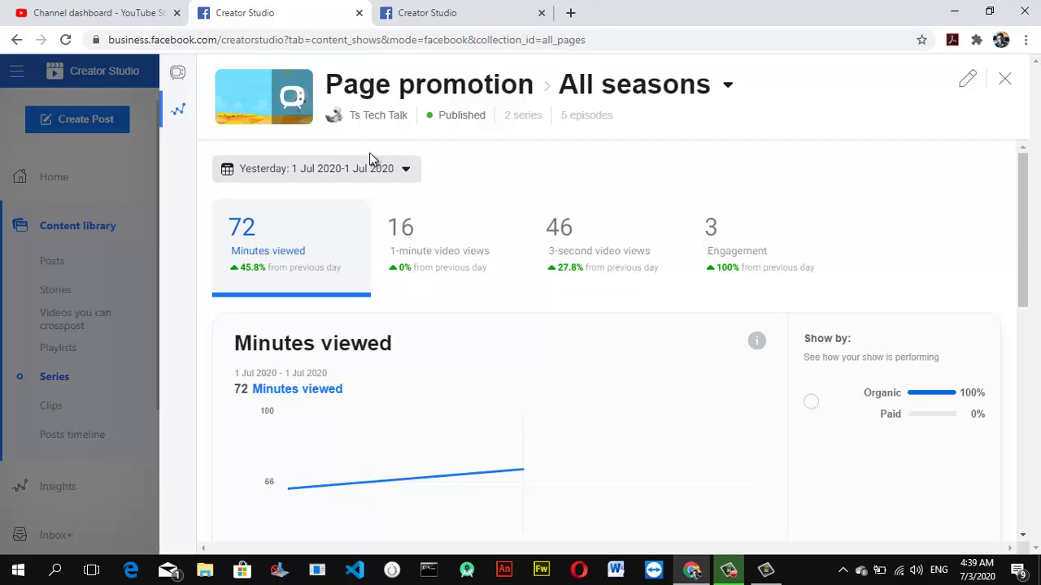
{"action": "left_click", "coordinate": [361, 174]}
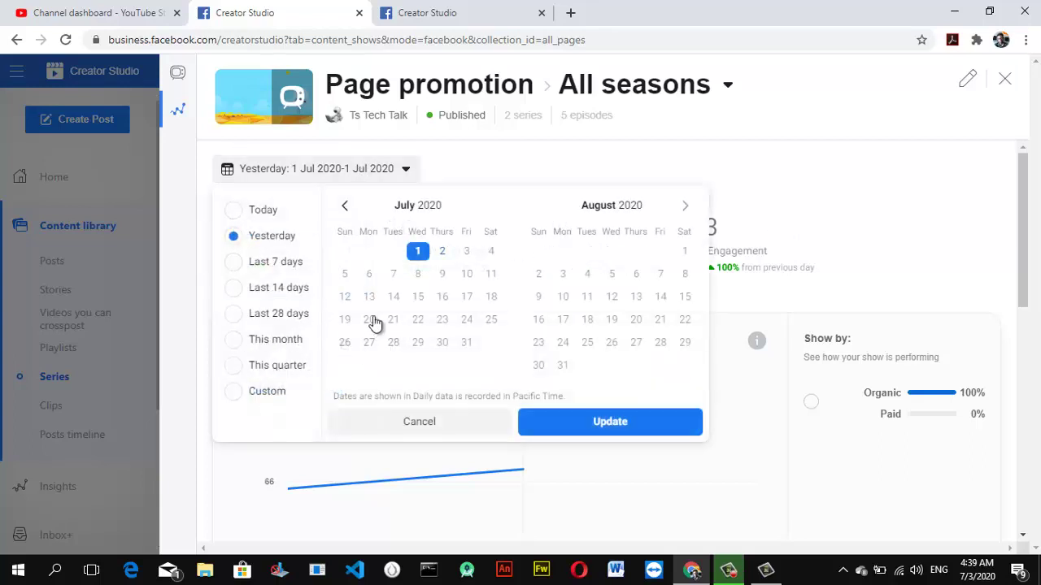
{"action": "left_click", "coordinate": [233, 291]}
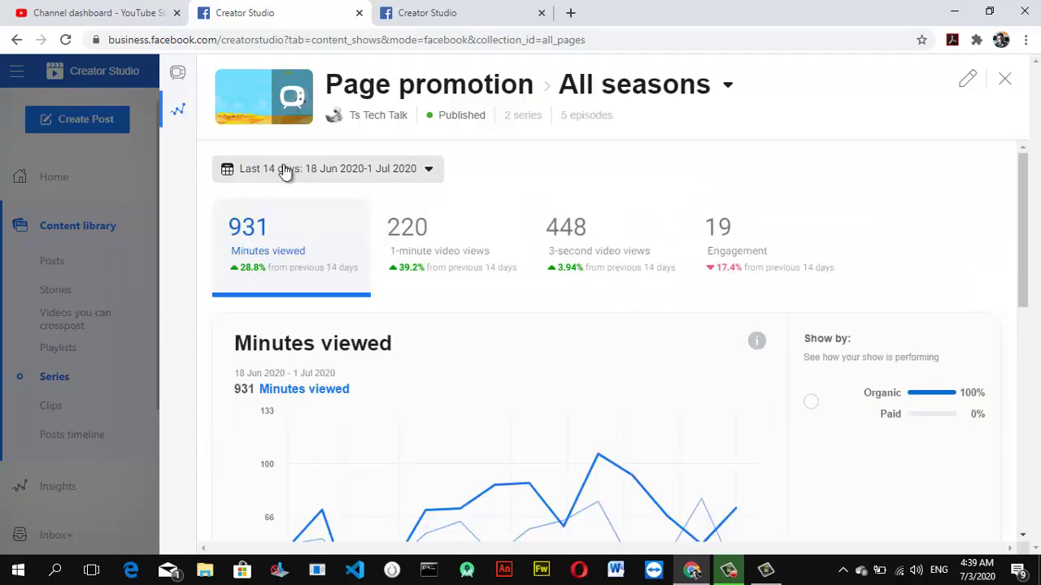
- View the series insights for this quarter, then set the date range to the last 7 days
{"action": "left_click", "coordinate": [285, 169]}
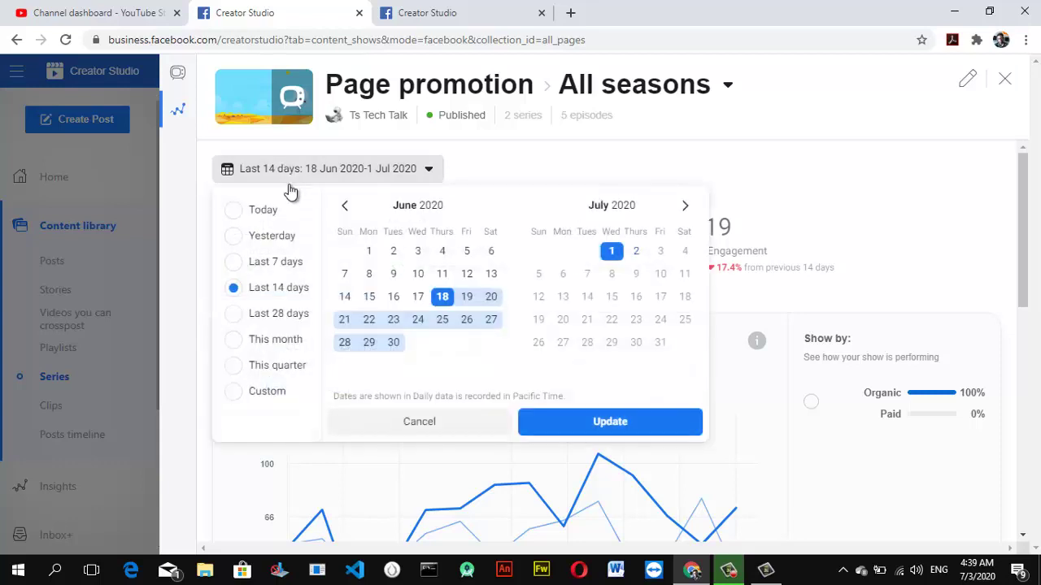
{"action": "left_click", "coordinate": [234, 366]}
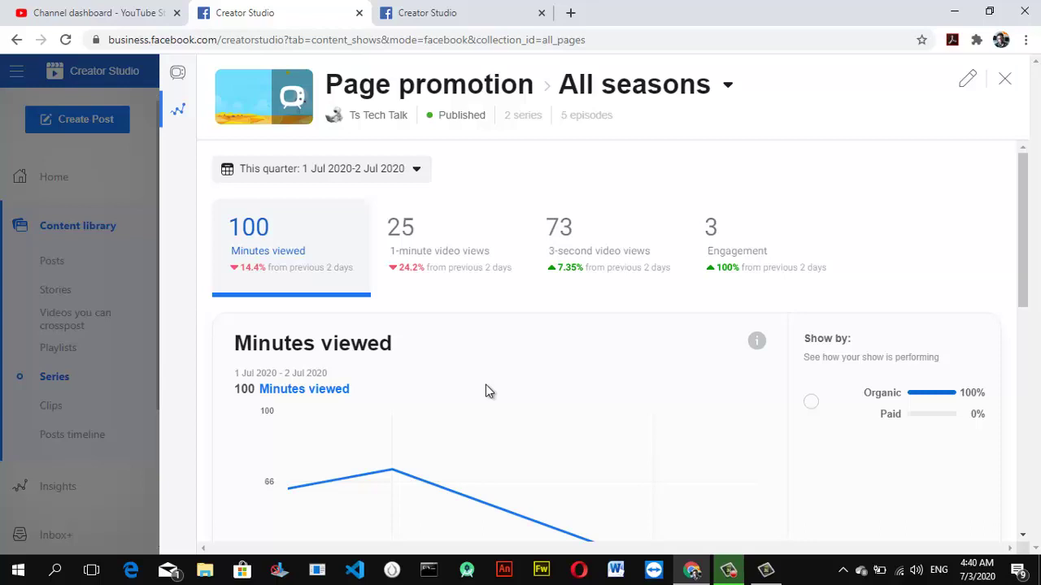
{"action": "left_click", "coordinate": [336, 175]}
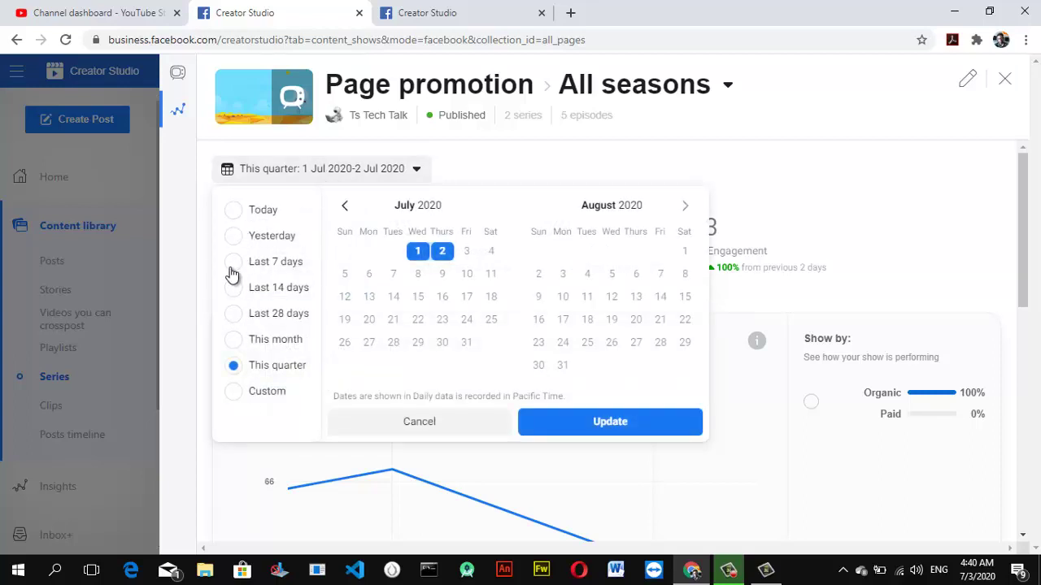
{"action": "left_click", "coordinate": [233, 261]}
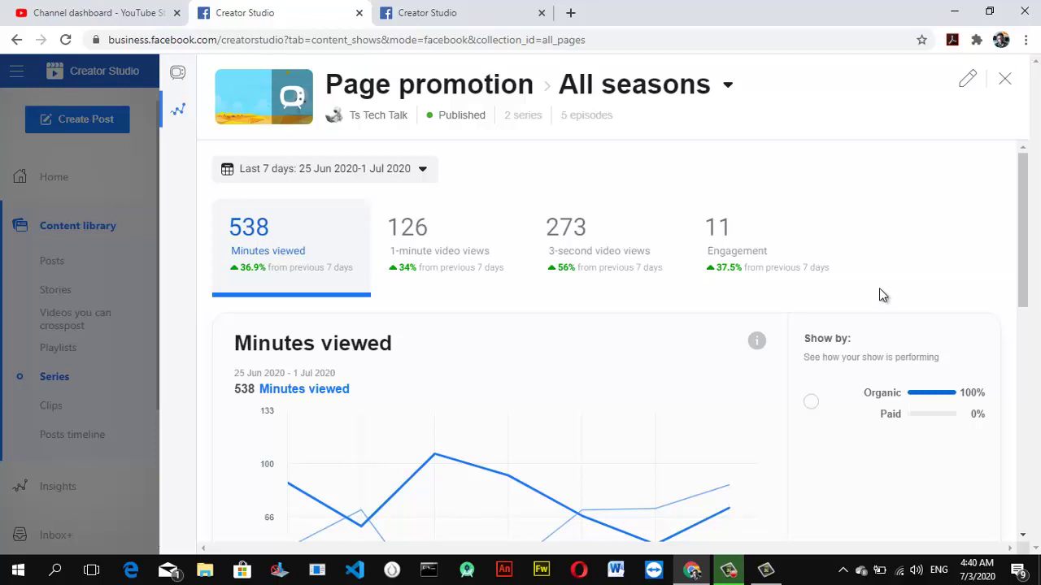
- Examine the series' graphs for 1-minute video views, 3-second video views and engagement, along with the per-video table
{"action": "left_click", "coordinate": [468, 246]}
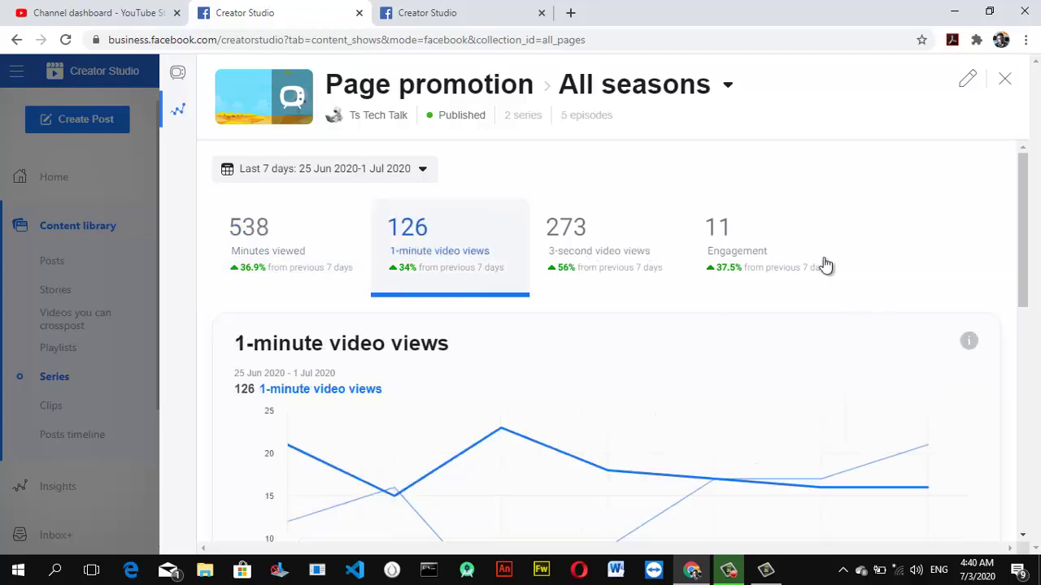
{"action": "left_click_drag", "start_coordinate": [1022, 225], "coordinate": [1018, 281]}
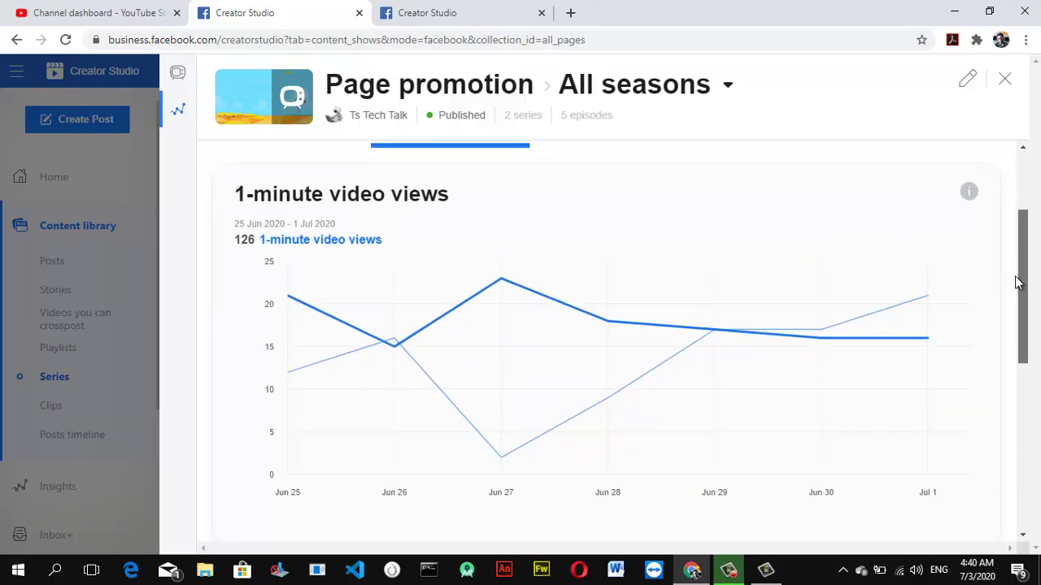
{"action": "scroll", "coordinate": [806, 256], "scroll_direction": "up", "scroll_amount": 1}
{"action": "left_click", "coordinate": [621, 193]}
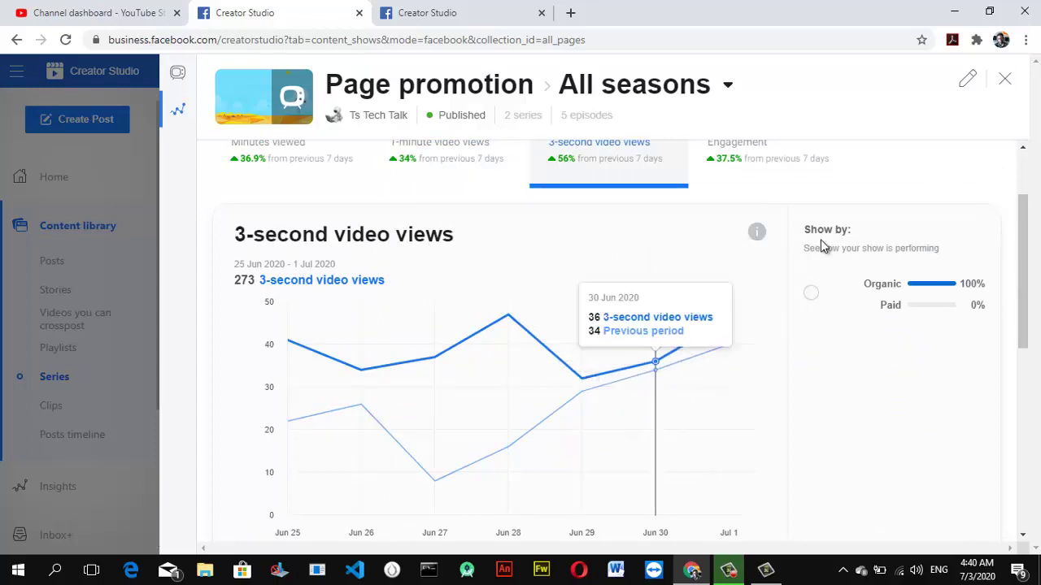
{"action": "left_click", "coordinate": [730, 163]}
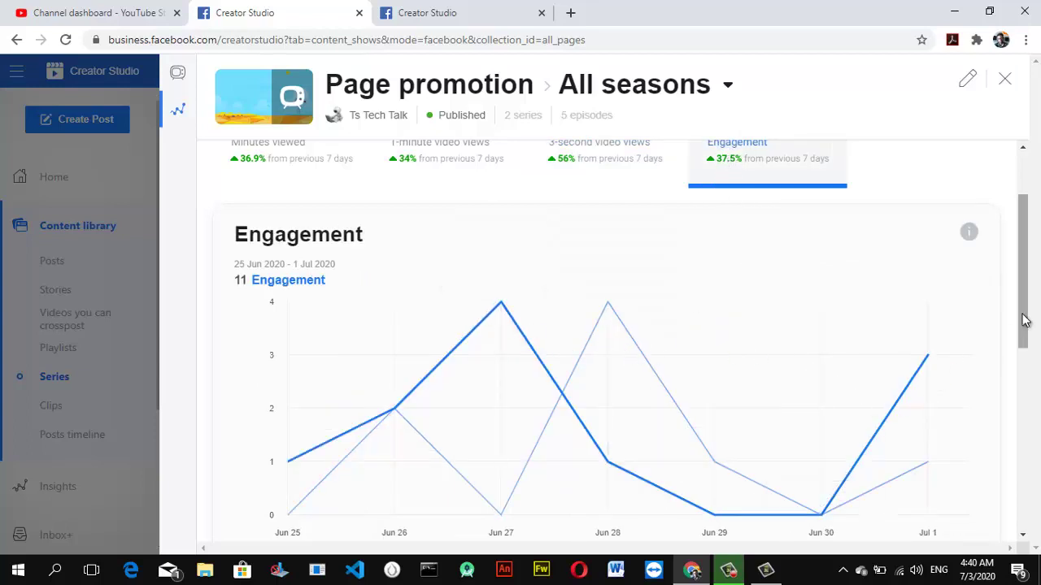
{"action": "left_click_drag", "start_coordinate": [1024, 318], "coordinate": [1031, 488]}
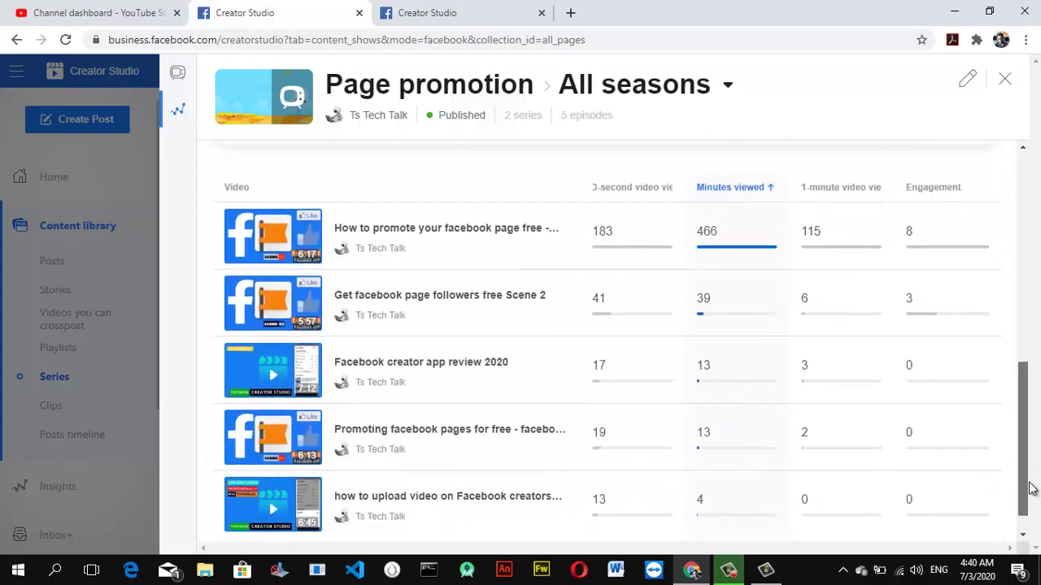